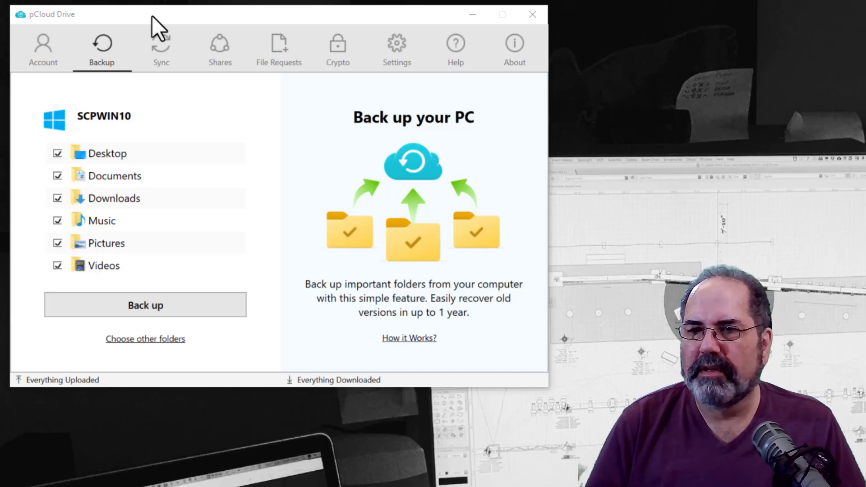
# Shift the pCloud Drive window right and glance at the folder sync settings before returning to backups.
pyautogui.moveTo(153, 15); pyautogui.dragTo(171, 15)
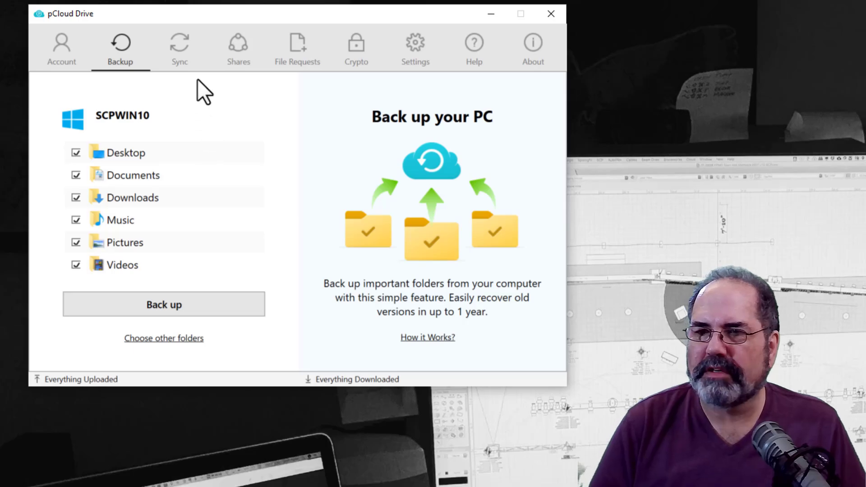
pyautogui.click(180, 42)
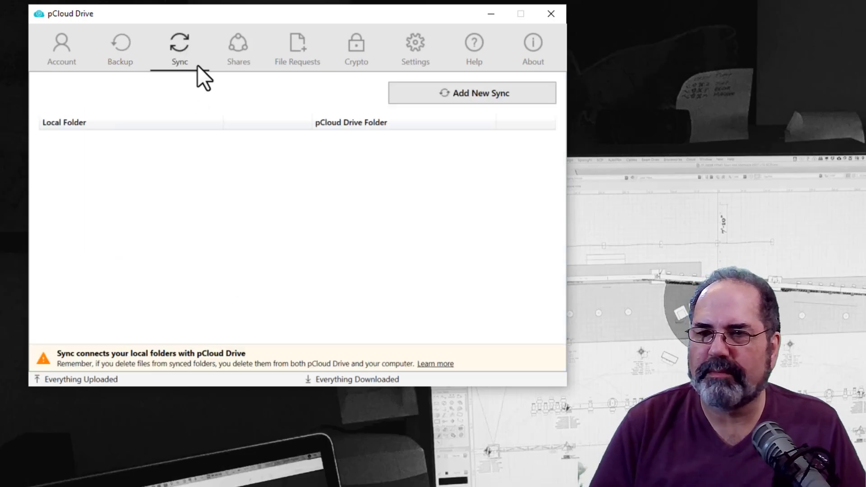
pyautogui.click(112, 38)
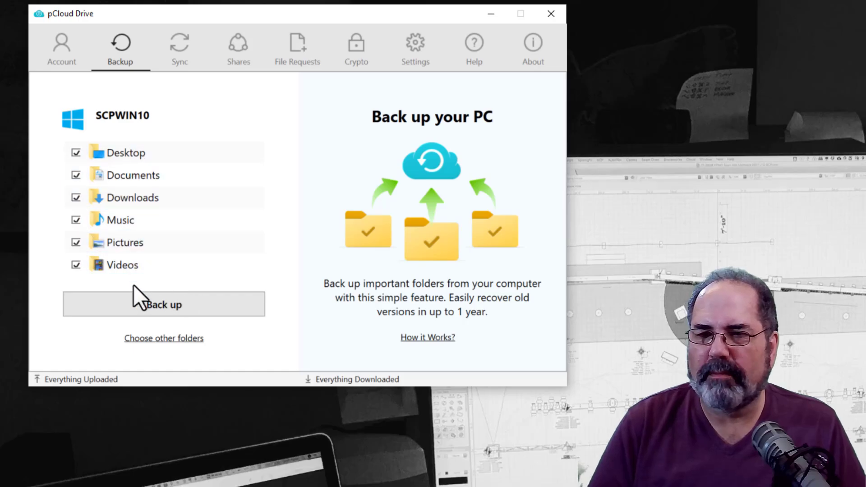
# Choose F:\pCloudDemo on 2TB Drive as the folder to back up.
pyautogui.click(154, 341)
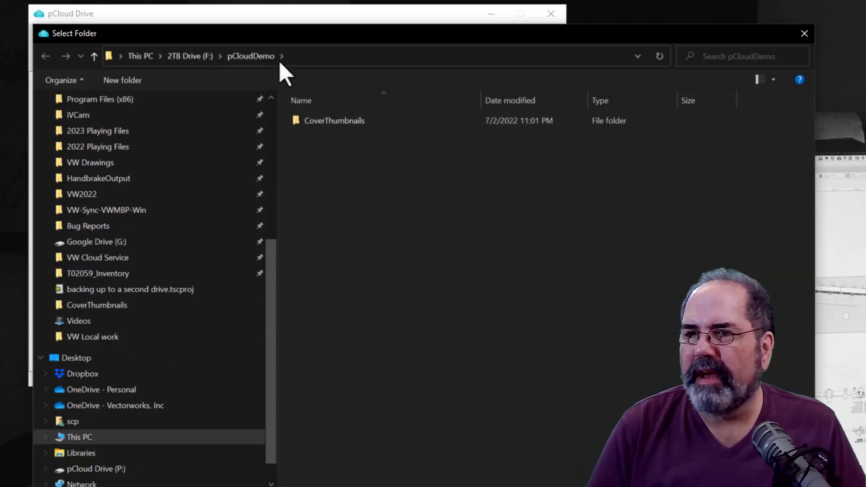
pyautogui.click(197, 56)
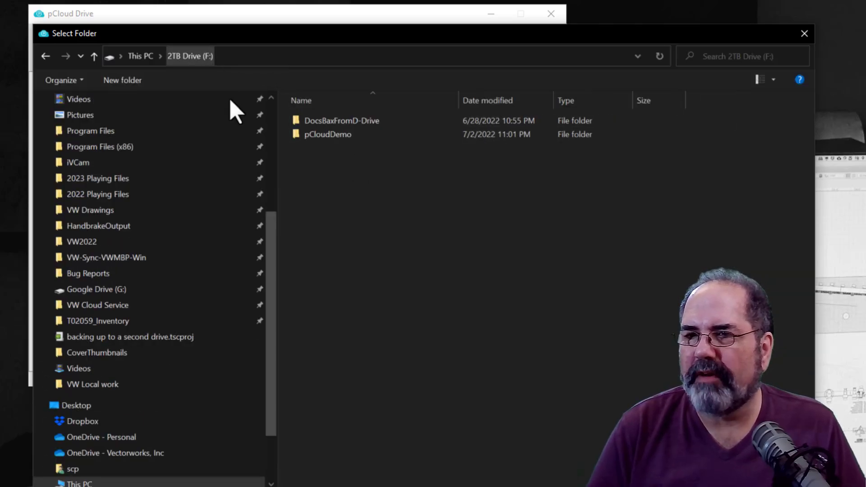
pyautogui.doubleClick(326, 136)
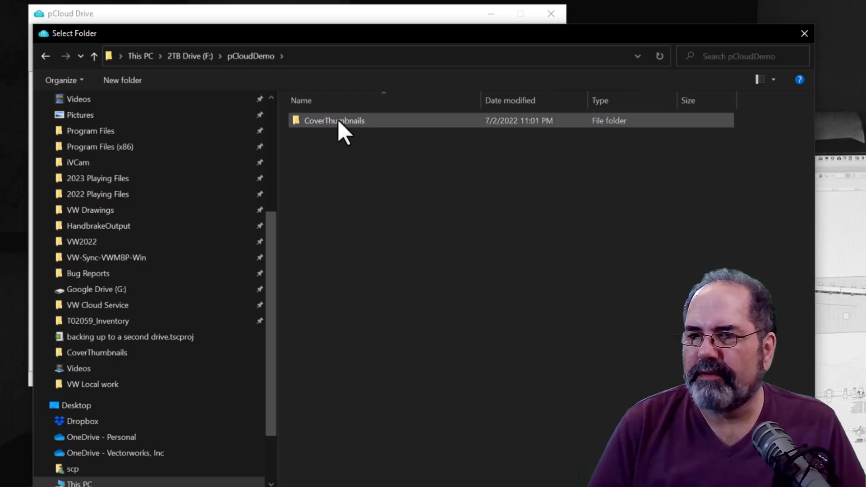
pyautogui.doubleClick(341, 132)
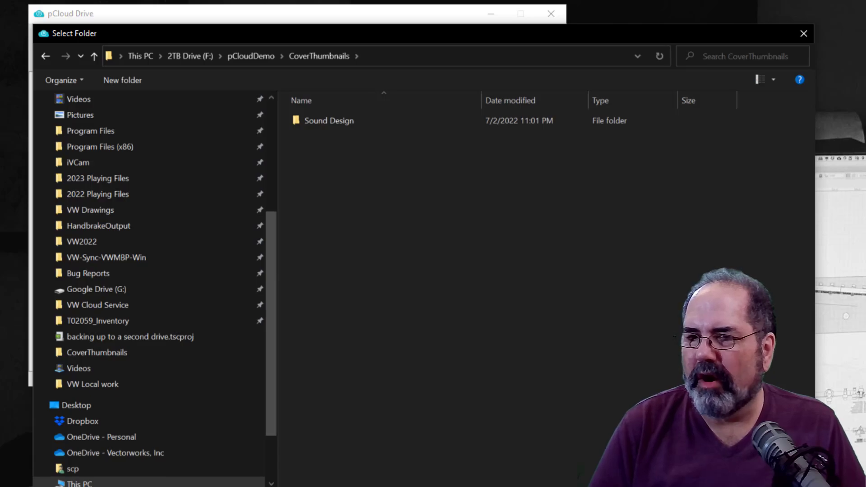
pyautogui.moveTo(815, 271); pyautogui.dragTo(865, 271)
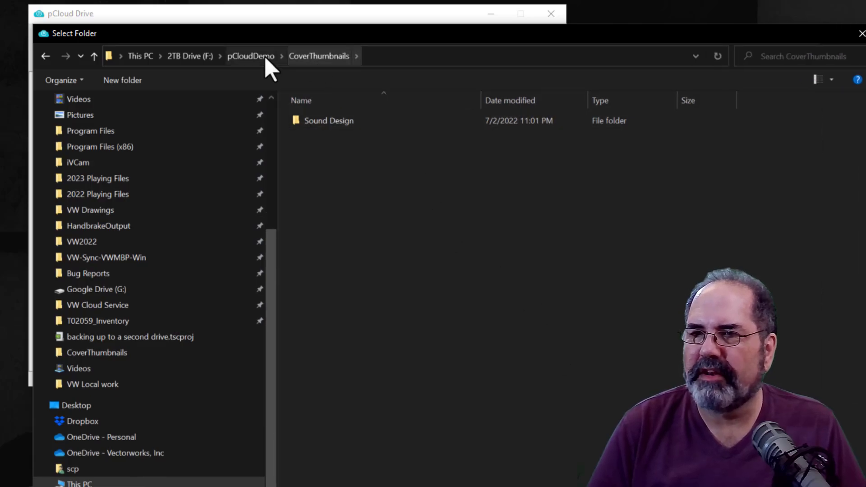
pyautogui.click(251, 58)
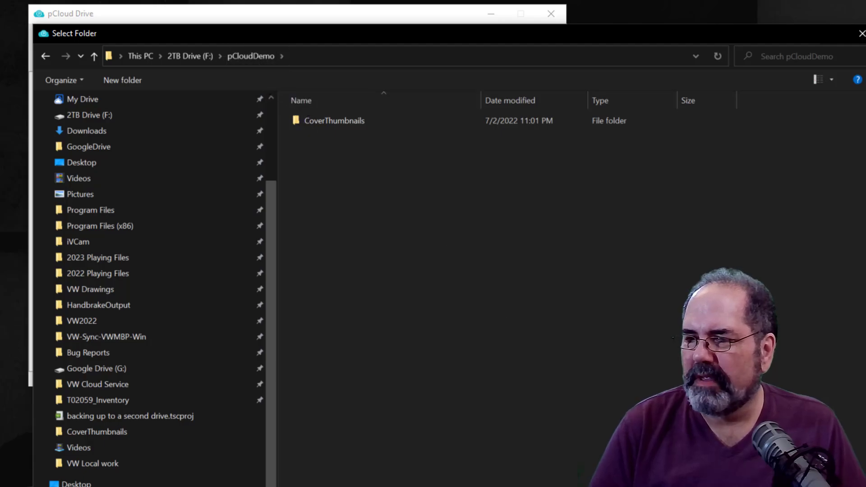
pyautogui.press('Return')
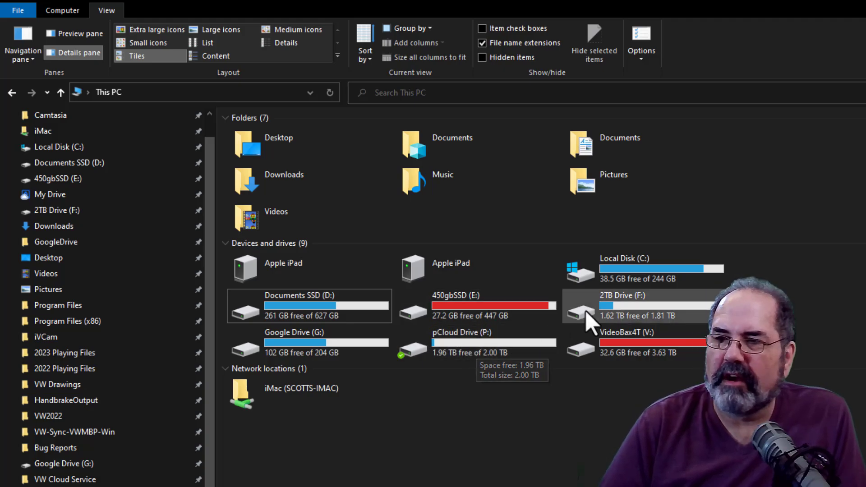
# Browse F:\pCloudDemo into CoverThumbnails, then return up to the pCloudDemo folder.
pyautogui.doubleClick(631, 301)
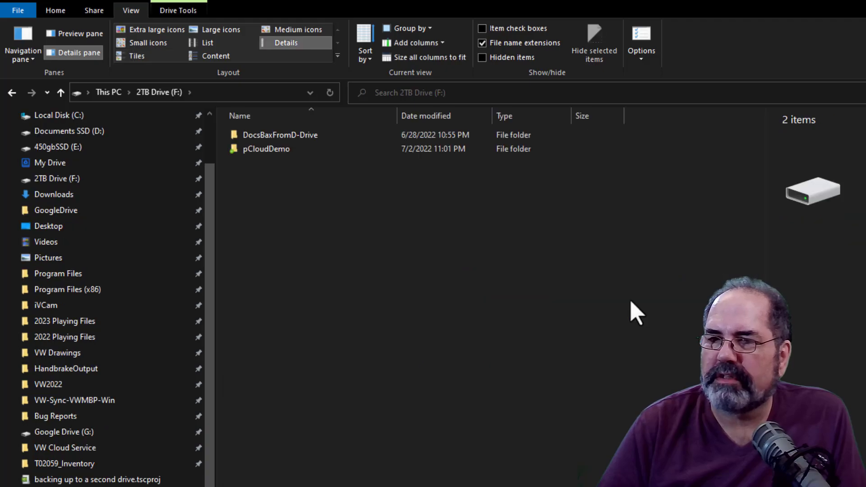
pyautogui.doubleClick(276, 149)
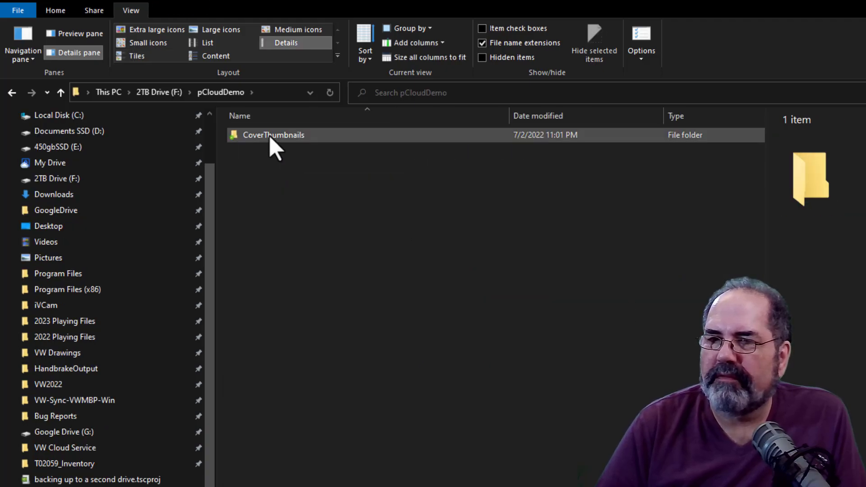
pyautogui.moveTo(242, 146)
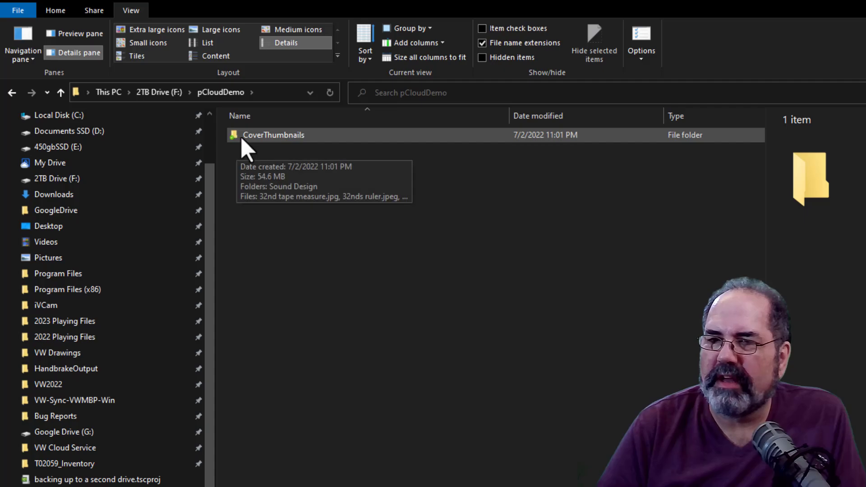
pyautogui.doubleClick(253, 134)
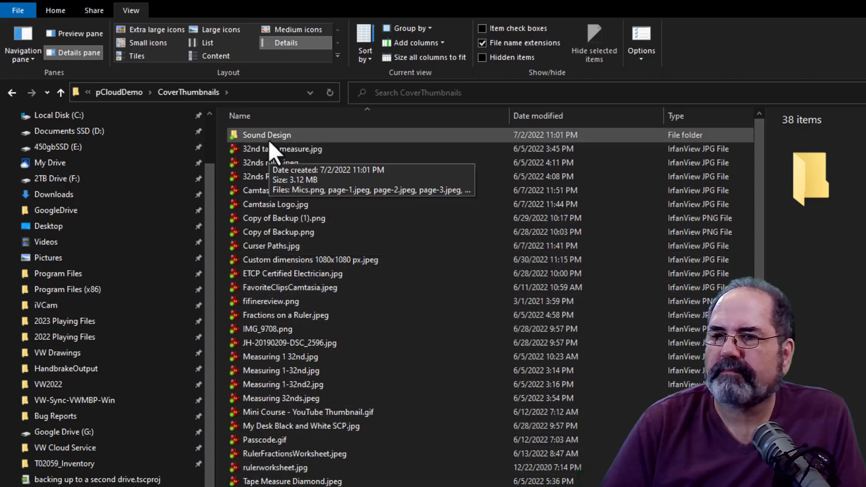
pyautogui.click(135, 92)
pyautogui.click(131, 92)
pyautogui.click(132, 92)
# Copy four .vwx files, ending with Truss Playing 2022.vwx, from 2022 Playing Files into pCloudDemo.
pyautogui.moveTo(190, 93)
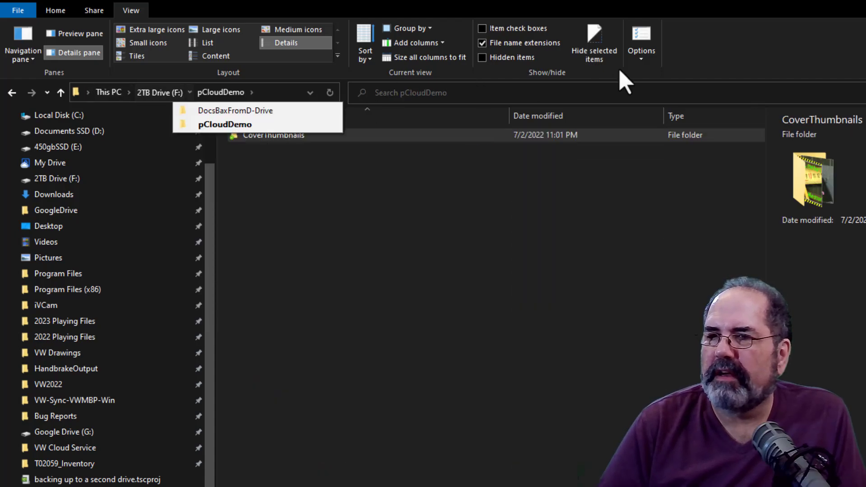
pyautogui.click(387, 214)
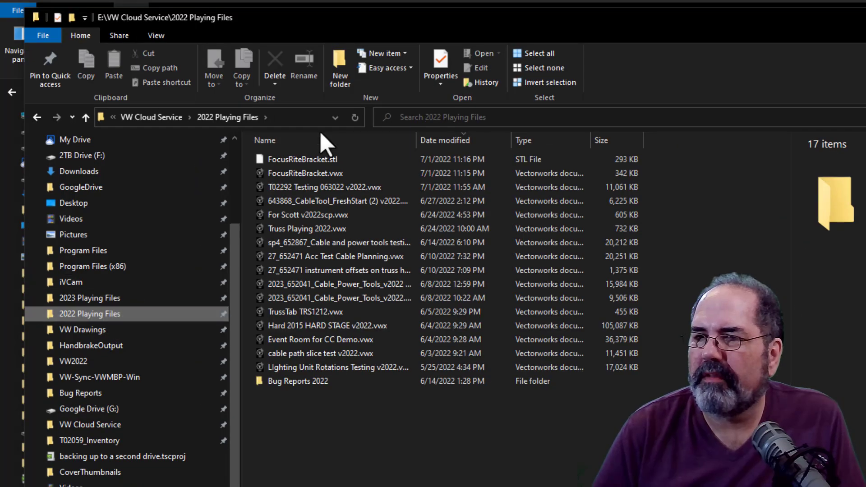
pyautogui.moveTo(337, 19); pyautogui.dragTo(780, 16)
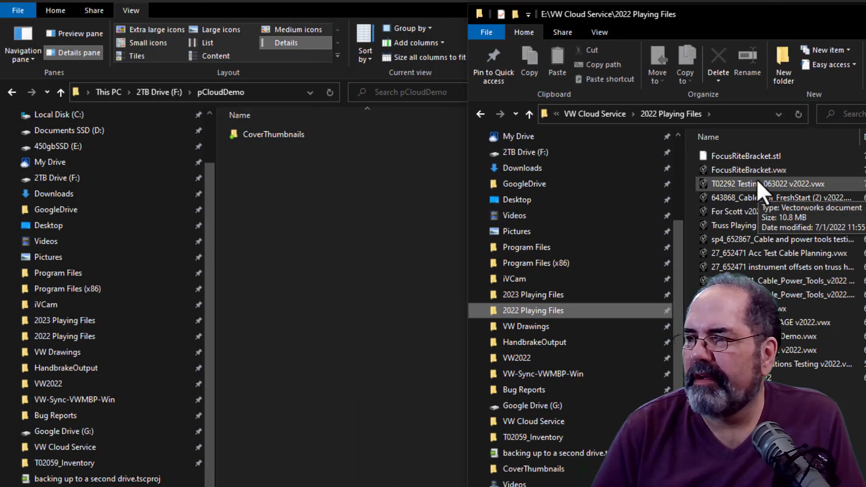
pyautogui.click(759, 185)
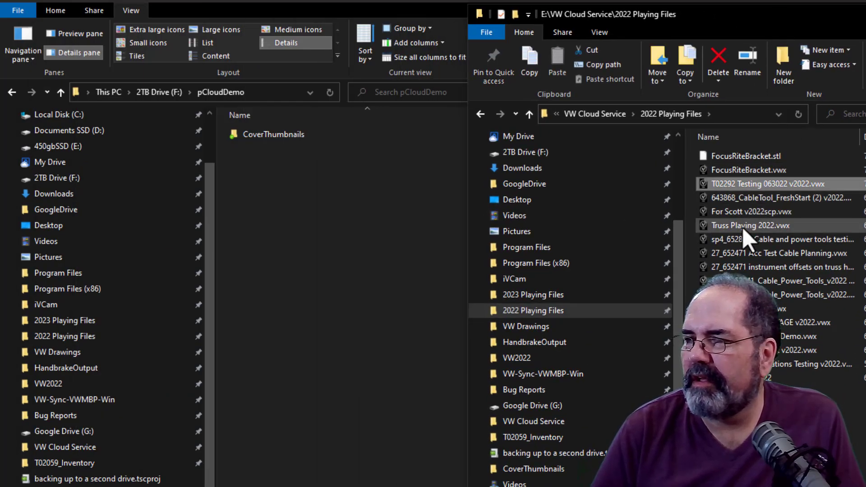
pyautogui.keyDown('shift'); pyautogui.click(750, 227); pyautogui.keyUp('shift')
pyautogui.moveTo(742, 229); pyautogui.dragTo(345, 341)
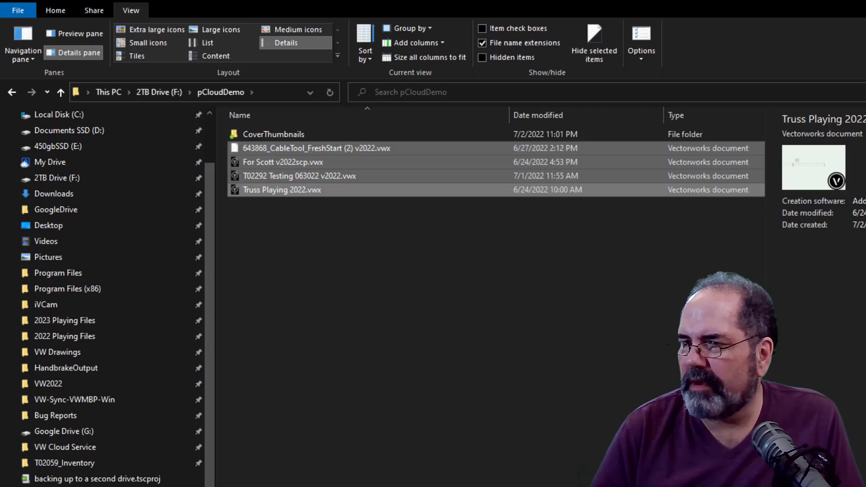
pyautogui.click(379, 226)
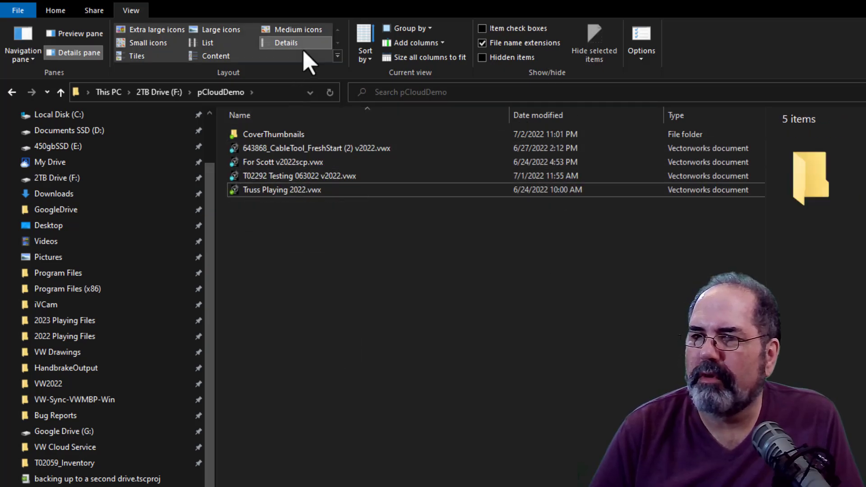
pyautogui.moveTo(310, 16); pyautogui.dragTo(354, 400)
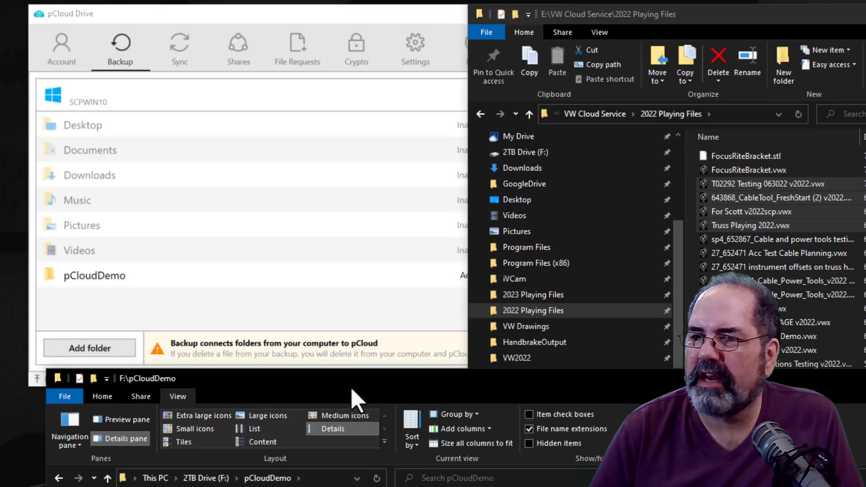
# Bring pCloud Drive forward to check that the pCloudDemo backup is still Active.
pyautogui.click(310, 313)
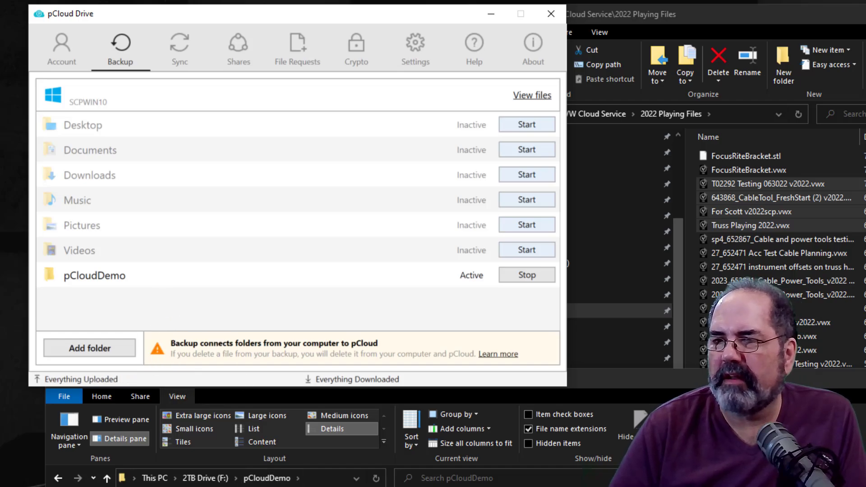
# Delete the four .vwx files from pCloudDemo and open the pCloud trash from the warning.
pyautogui.hotkey('alt', 'Tab')
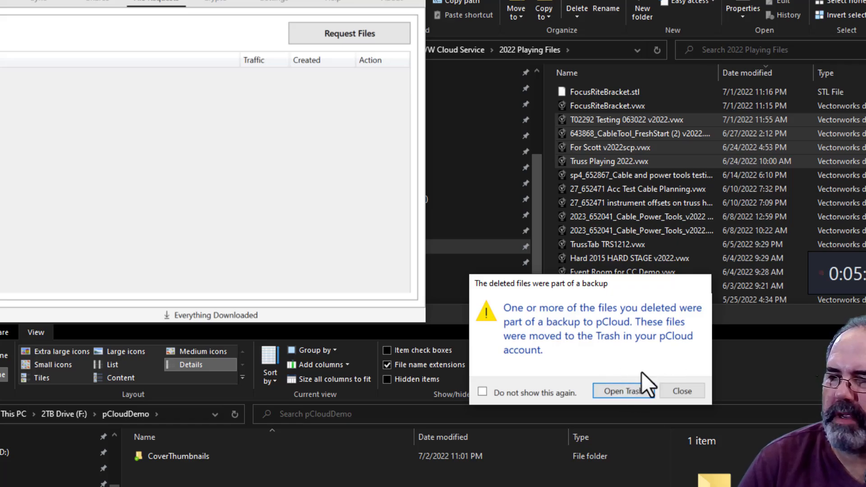
pyautogui.click(622, 391)
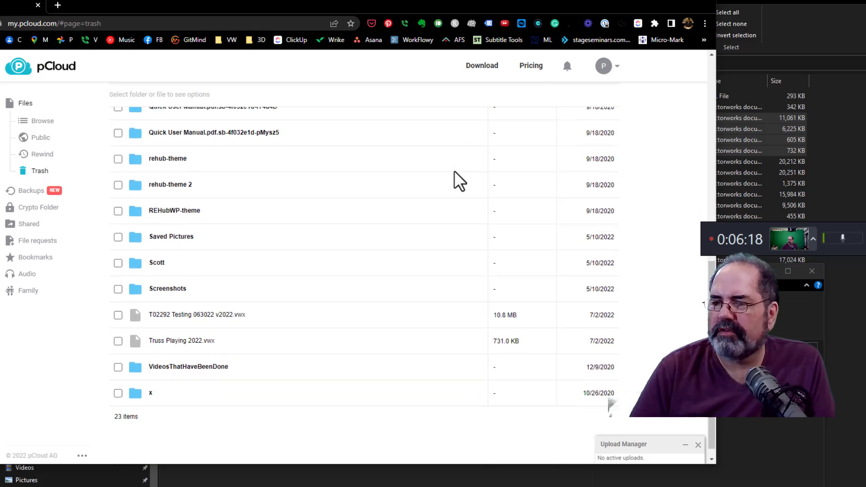
# Scroll the pCloud web Trash list to find the deleted .vwx files.
pyautogui.scroll(10, 456, 180)
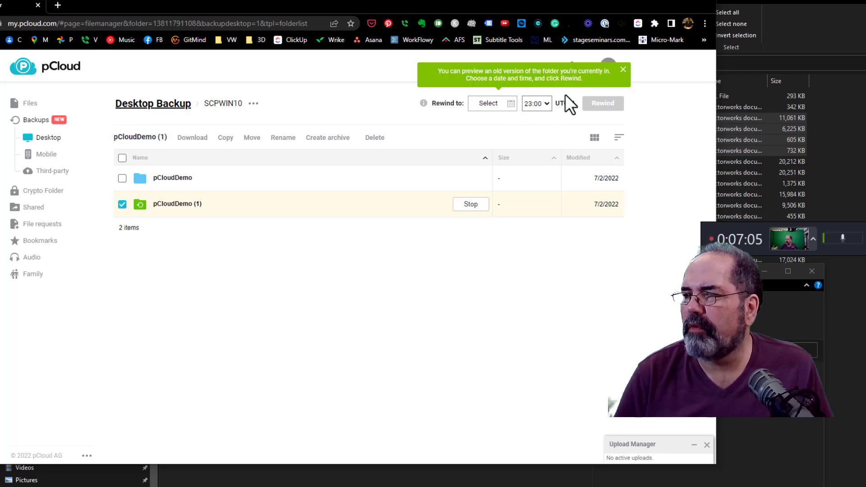
# Dismiss the rewind notice, review the Family plan pricing (4 TB for $500), then go to Backup.
pyautogui.click(623, 71)
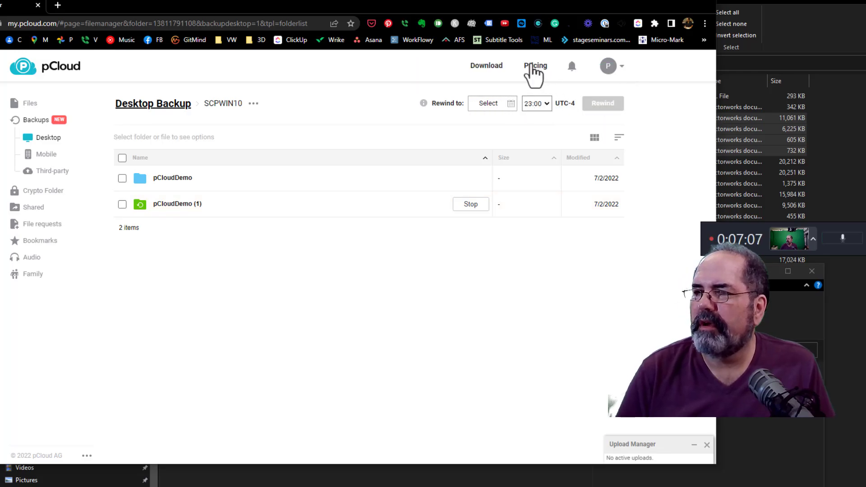
pyautogui.click(533, 68)
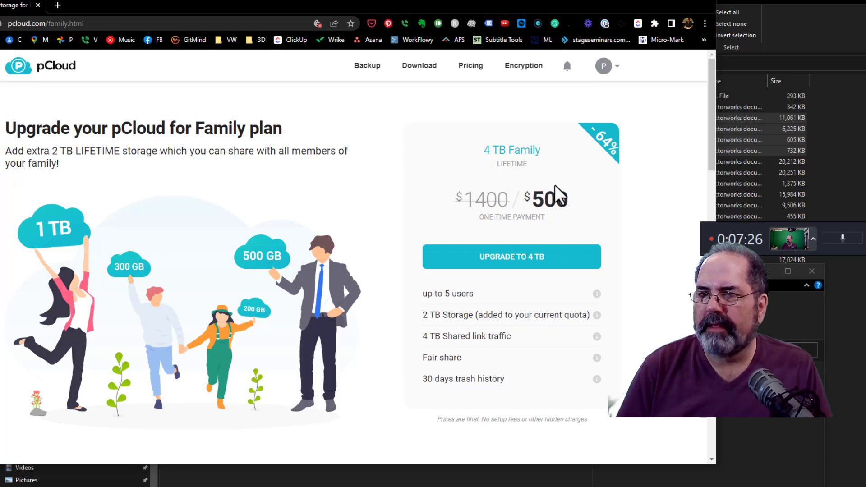
pyautogui.click(464, 69)
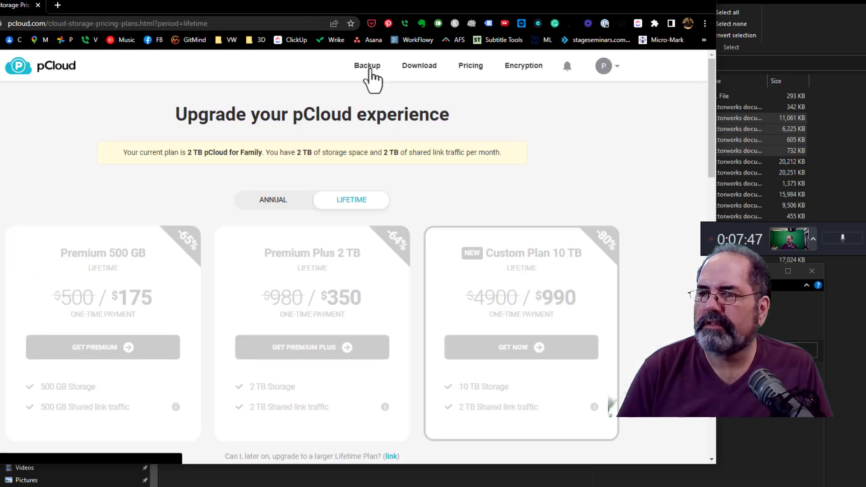
pyautogui.click(370, 69)
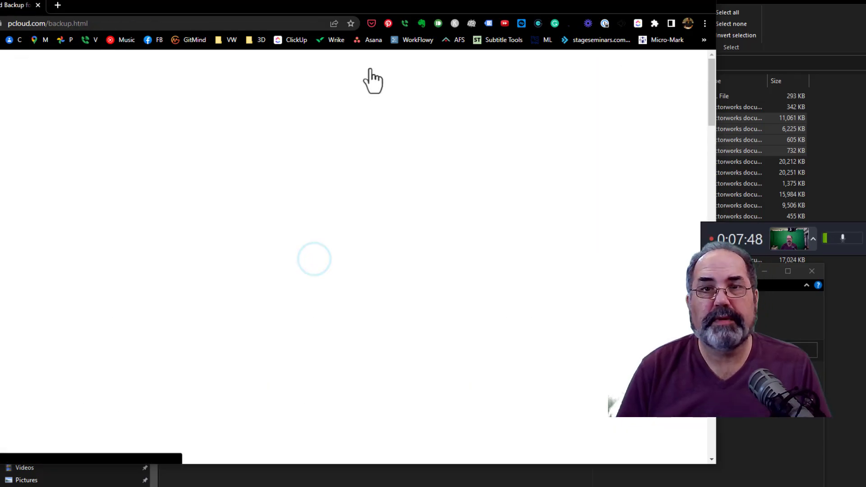